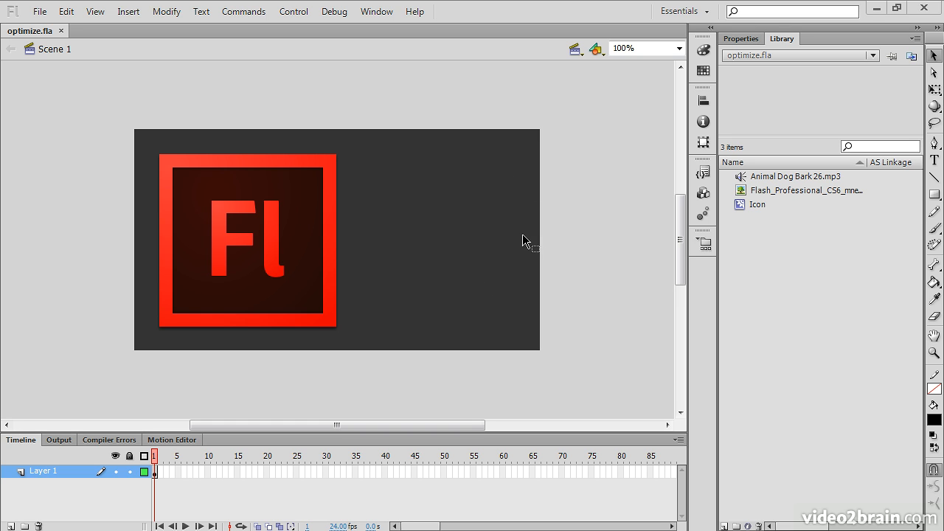
Open the properties of the Flash_Professional_CS6 bitmap in the library.
{"action": "left_click", "coordinate": [267, 227]}
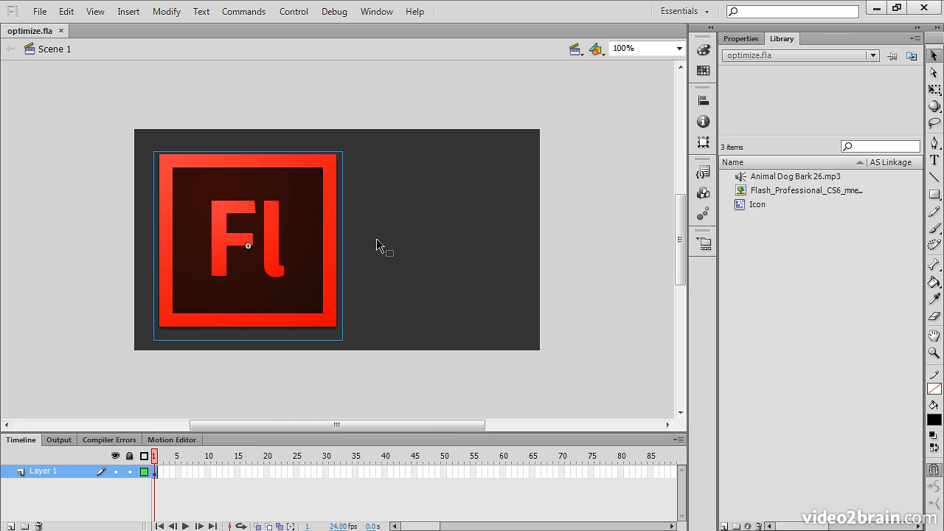
{"action": "left_click", "coordinate": [827, 234]}
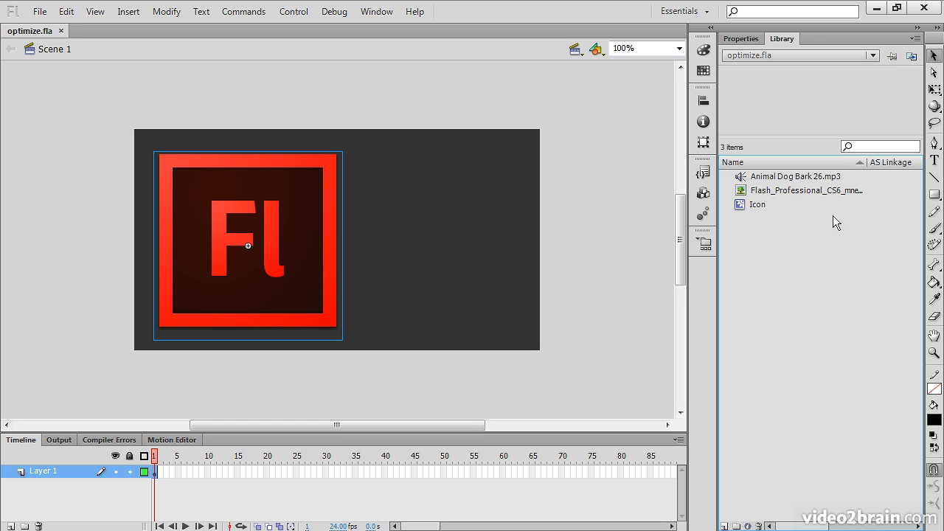
{"action": "left_click", "coordinate": [775, 177]}
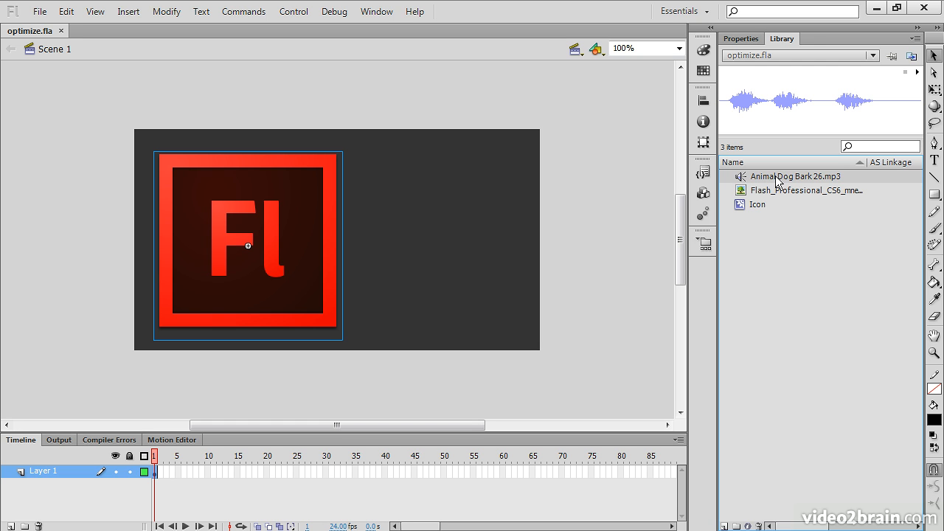
{"action": "left_click", "coordinate": [789, 191]}
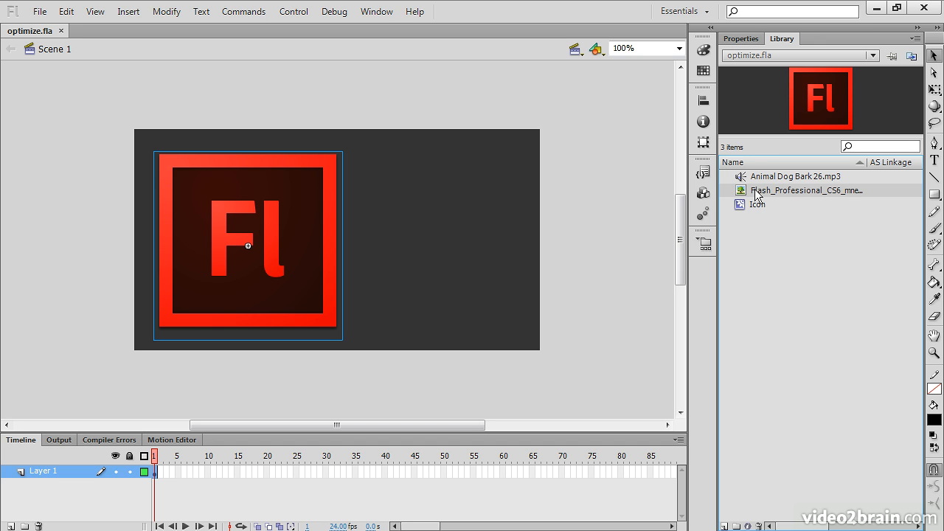
{"action": "right_click", "coordinate": [765, 194]}
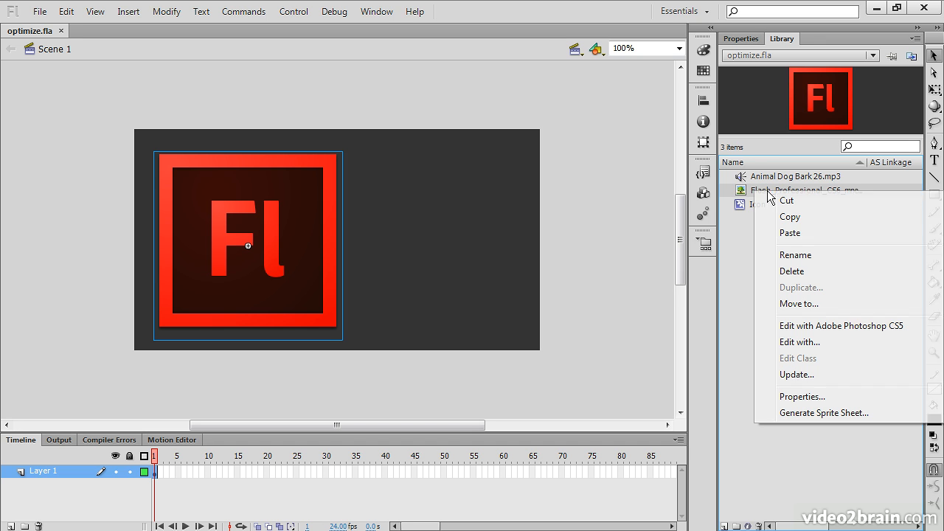
{"action": "left_click", "coordinate": [795, 397]}
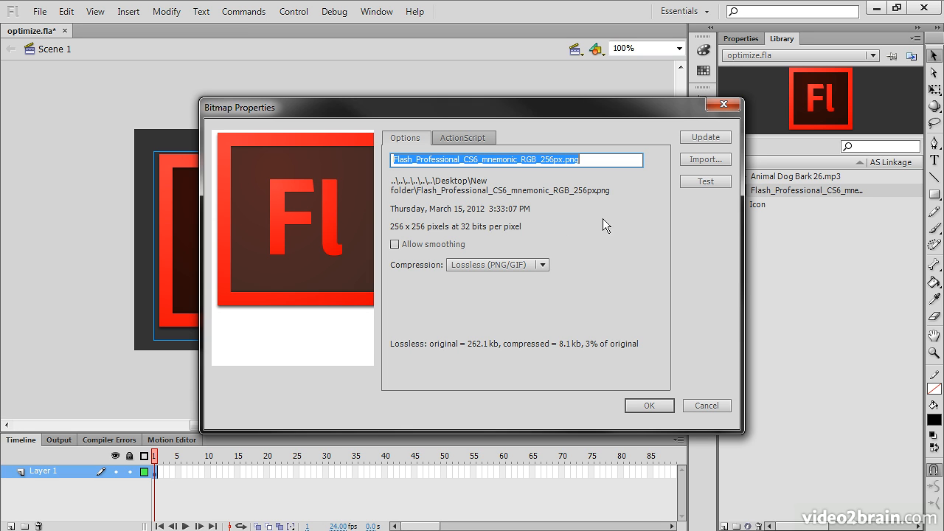
Test the bitmap's lossless compression, inspect its preview and allow smoothing.
{"action": "left_click", "coordinate": [705, 185]}
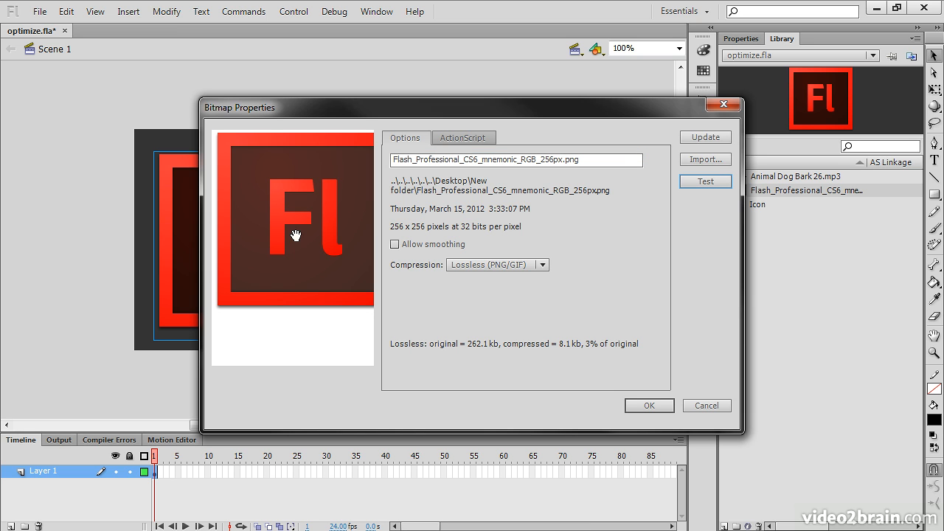
{"action": "left_click_drag", "start_coordinate": [296, 250], "coordinate": [301, 285]}
{"action": "mouse_move", "coordinate": [327, 253]}
{"action": "left_mouse_down"}
{"action": "mouse_move", "coordinate": [300, 262]}
{"action": "mouse_move", "coordinate": [322, 262]}
{"action": "left_mouse_up"}
Set the bitmap's compression to Photo (JPEG) with a custom quality of 100 and inspect the preview.
{"action": "left_click", "coordinate": [541, 264]}
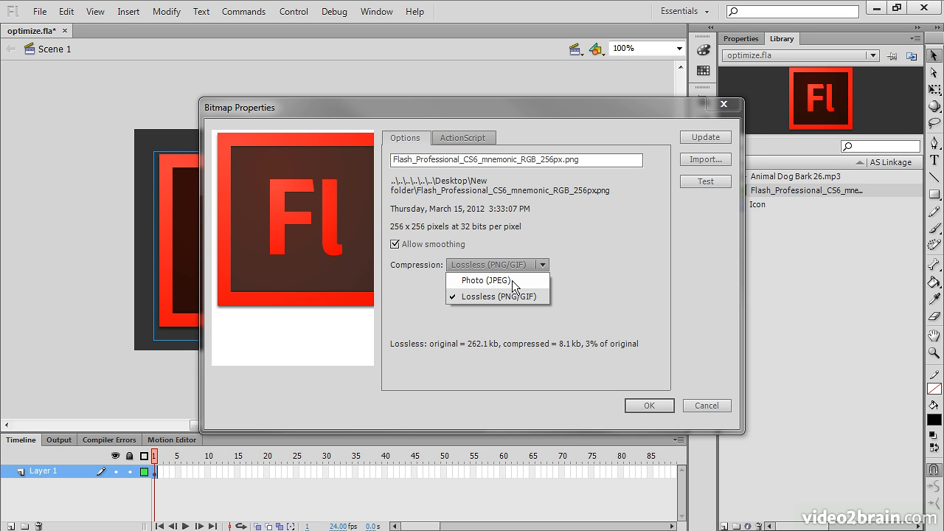
{"action": "left_click", "coordinate": [512, 281]}
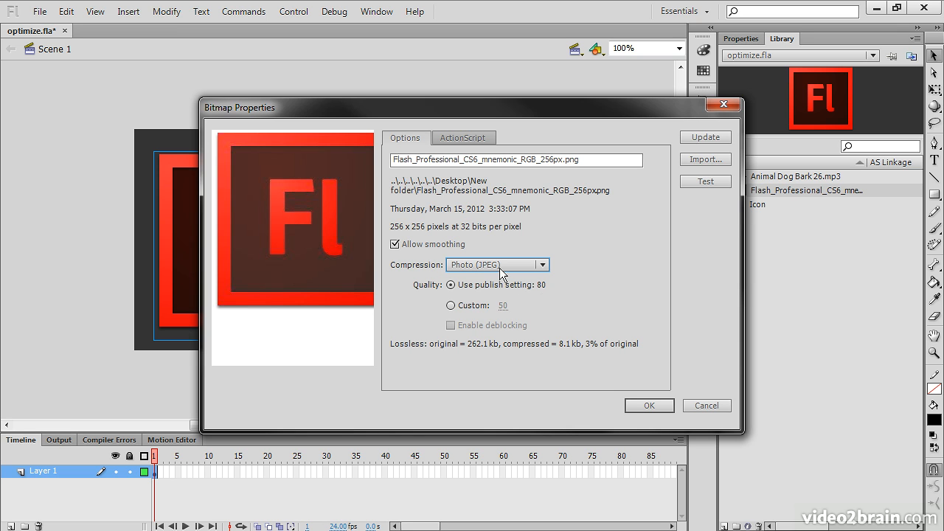
{"action": "mouse_move", "coordinate": [301, 250]}
{"action": "left_mouse_down"}
{"action": "mouse_move", "coordinate": [310, 261]}
{"action": "mouse_move", "coordinate": [301, 261]}
{"action": "mouse_move", "coordinate": [318, 263]}
{"action": "mouse_move", "coordinate": [298, 261]}
{"action": "left_mouse_up"}
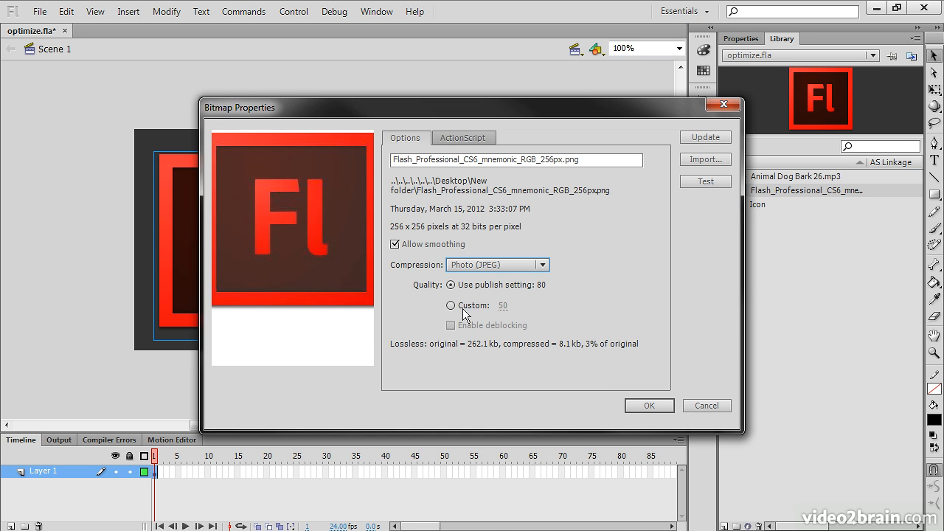
{"action": "left_click", "coordinate": [450, 305]}
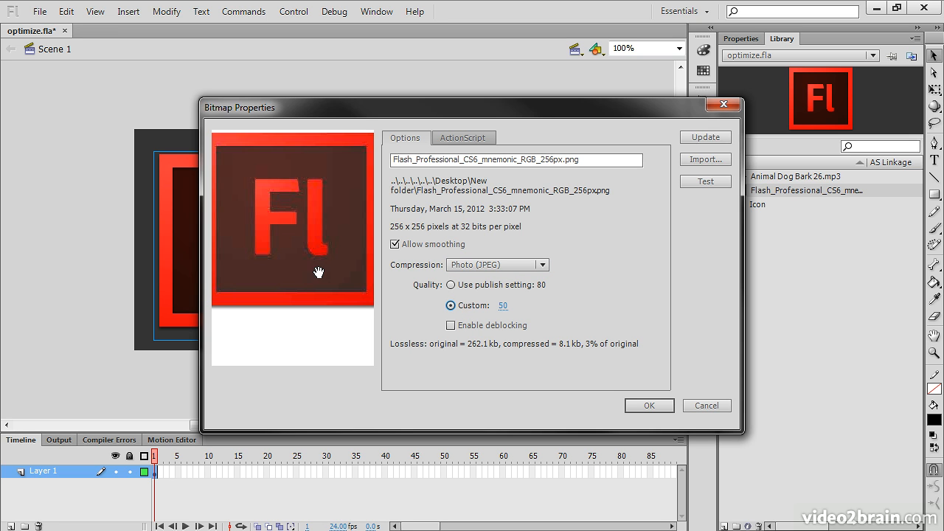
{"action": "left_click_drag", "start_coordinate": [503, 308], "coordinate": [557, 313]}
{"action": "left_click_drag", "start_coordinate": [308, 274], "coordinate": [323, 277]}
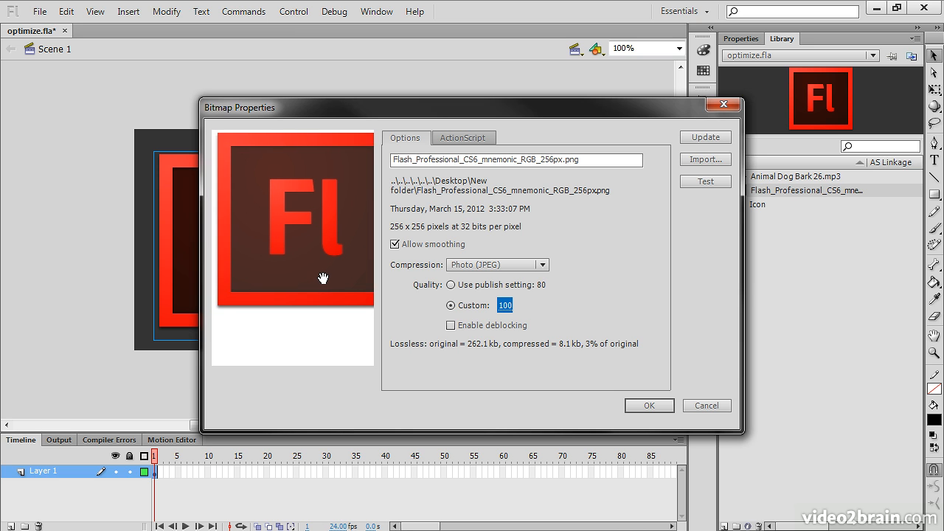
Switch the compression to Lossless (PNG/GIF) and back to Photo (JPEG) to compare the two previews.
{"action": "left_click", "coordinate": [543, 265]}
{"action": "left_click", "coordinate": [501, 295]}
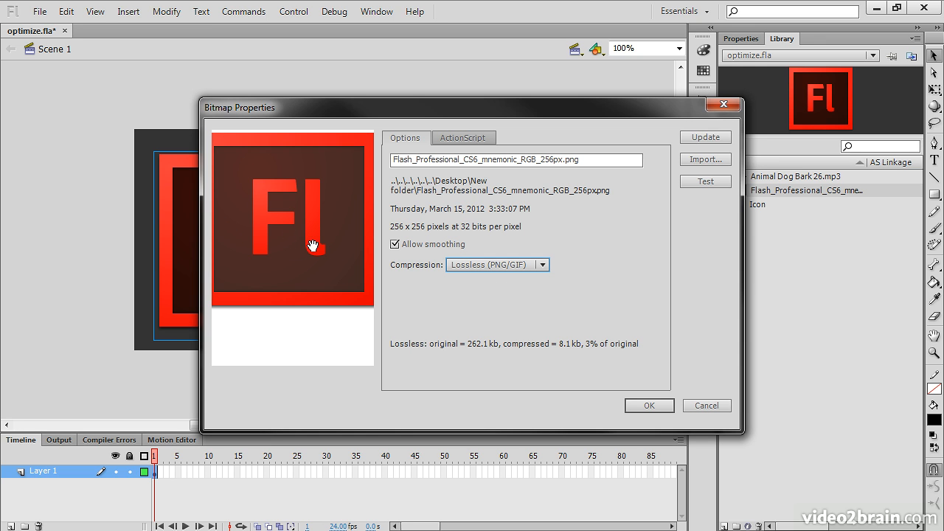
{"action": "left_click", "coordinate": [526, 265]}
{"action": "left_click", "coordinate": [522, 280]}
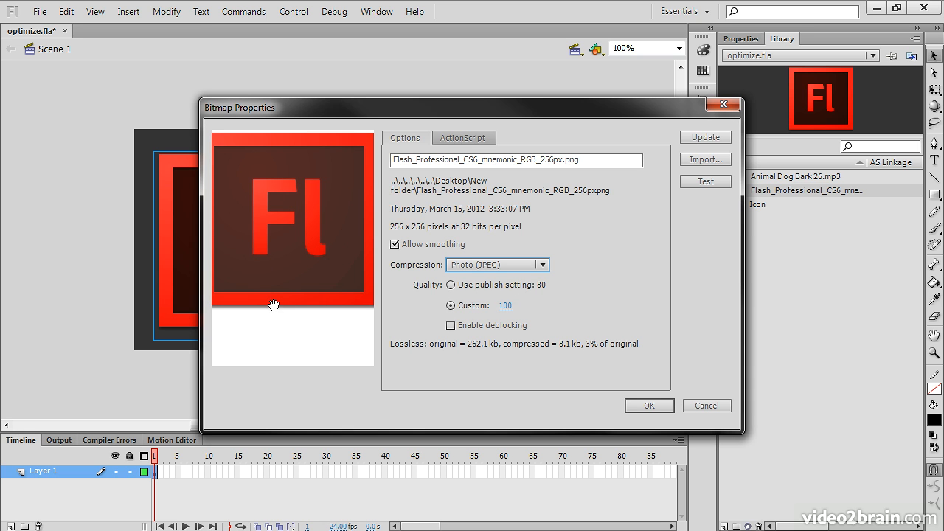
Try custom JPEG qualities of 0, 43 and 25, testing the compressed size at 43 and 25.
{"action": "left_click_drag", "start_coordinate": [506, 308], "coordinate": [409, 306]}
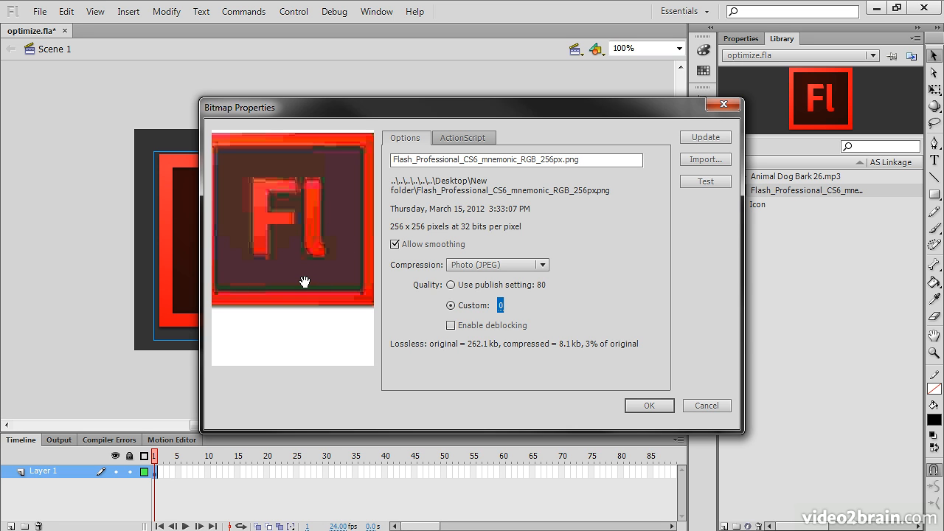
{"action": "left_click_drag", "start_coordinate": [501, 307], "coordinate": [532, 308]}
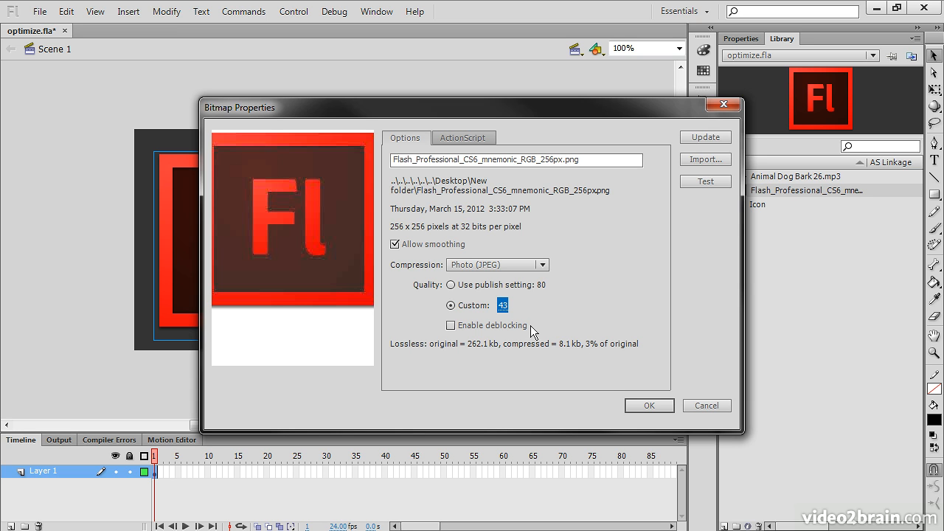
{"action": "left_click", "coordinate": [702, 182]}
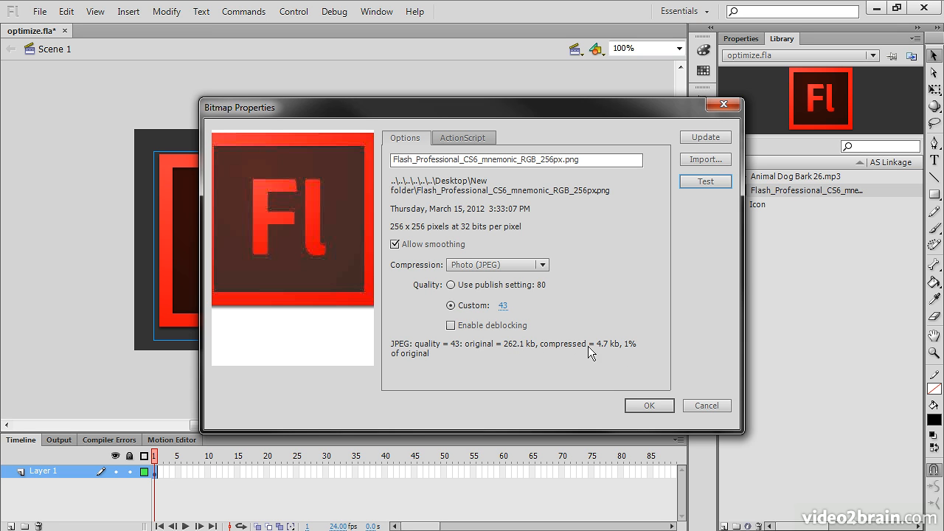
{"action": "left_click_drag", "start_coordinate": [502, 305], "coordinate": [492, 308]}
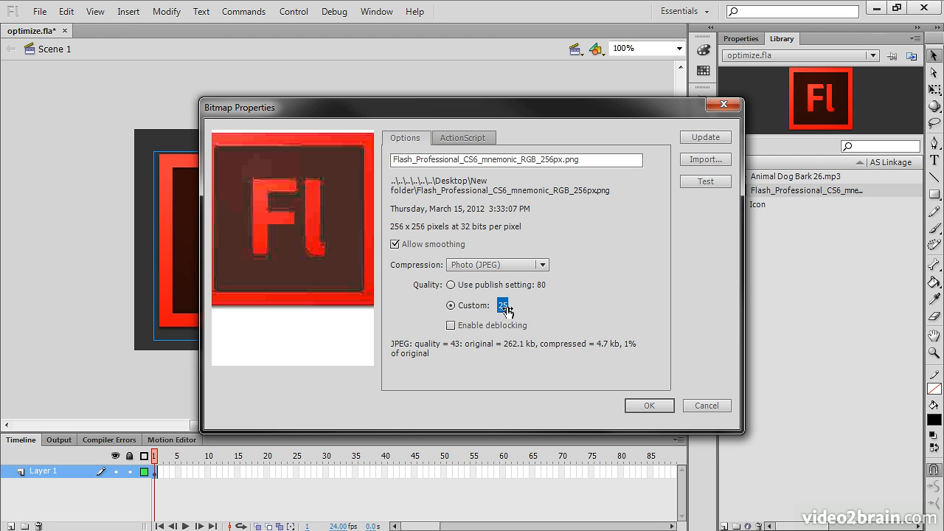
{"action": "left_click", "coordinate": [707, 182]}
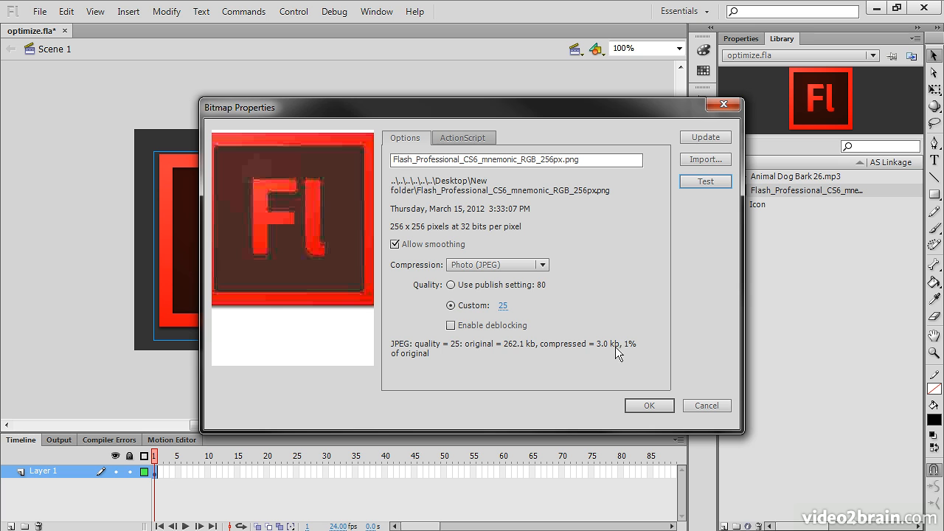
Set the bitmap's compression to Lossless (PNG/GIF) and test the compressed size.
{"action": "left_click", "coordinate": [542, 265]}
{"action": "left_click", "coordinate": [538, 293]}
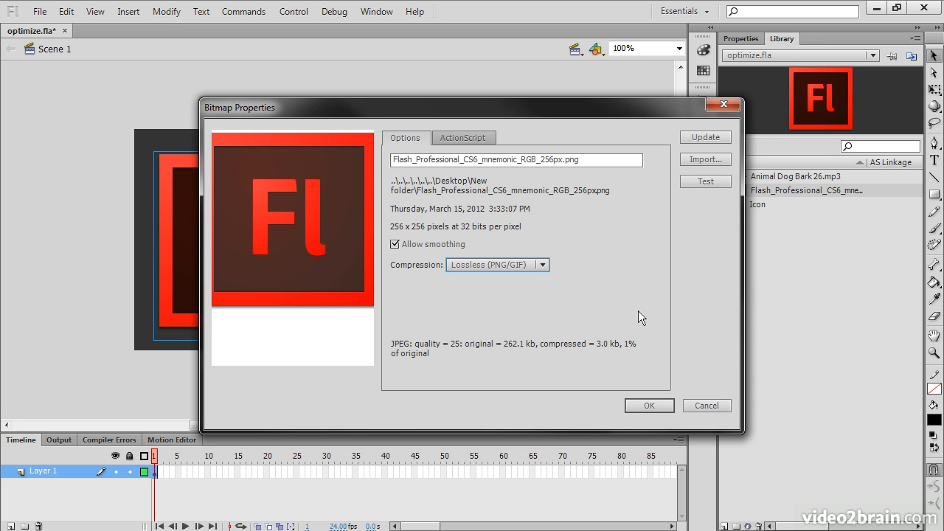
{"action": "left_click", "coordinate": [706, 182]}
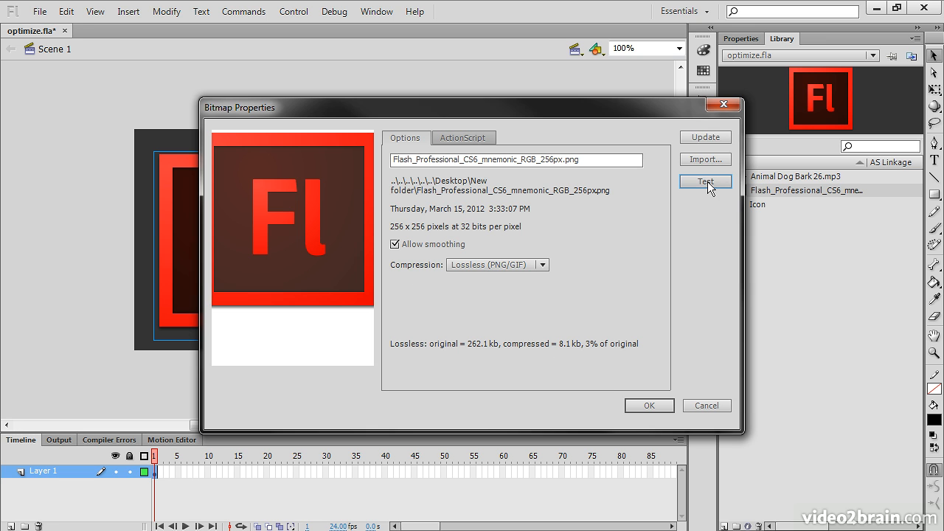
Return the compression to Photo (JPEG), set the custom quality to 46 and test the compressed size.
{"action": "left_click", "coordinate": [531, 265]}
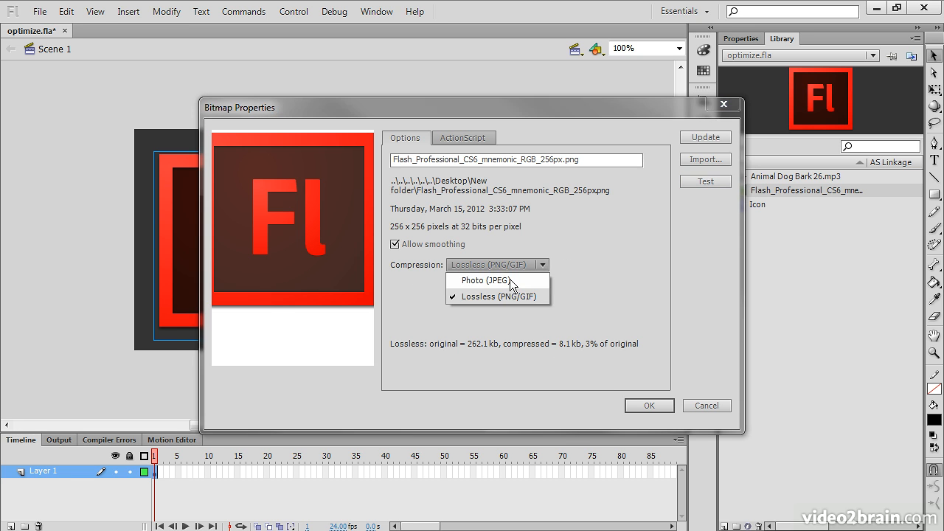
{"action": "left_click", "coordinate": [510, 280]}
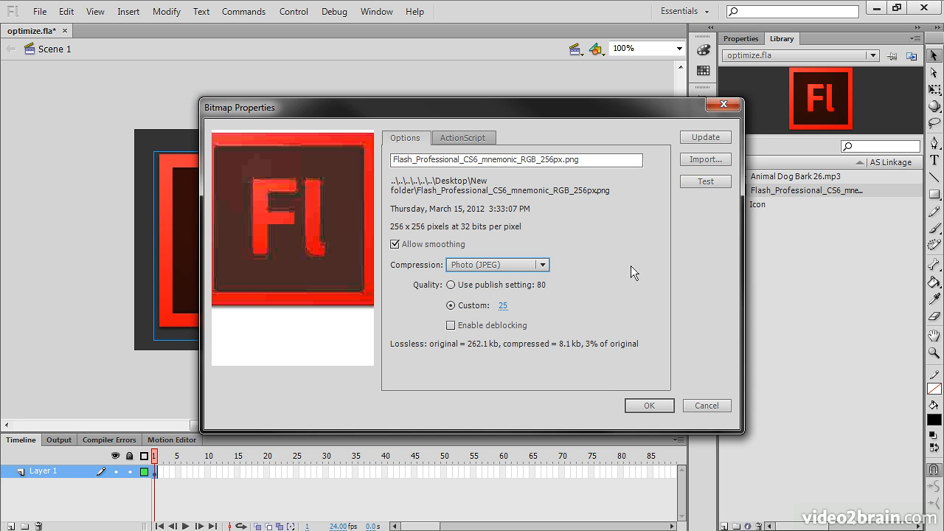
{"action": "left_click", "coordinate": [502, 305]}
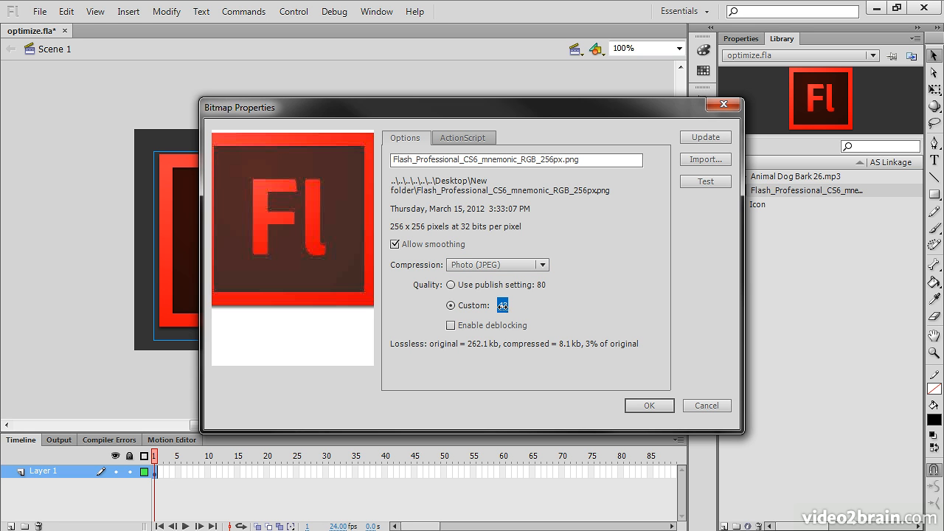
{"action": "left_click", "coordinate": [702, 182]}
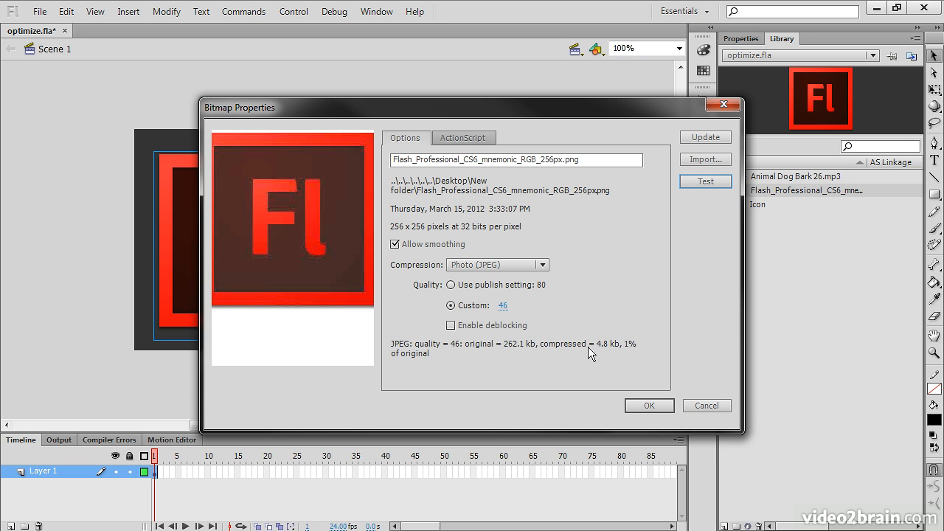
Try custom JPEG qualities of 80, 94 and 88, checking the compressed size for each.
{"action": "left_click", "coordinate": [502, 305]}
{"action": "type", "text": "80"}
{"action": "left_click", "coordinate": [706, 183]}
{"action": "left_click", "coordinate": [503, 305]}
{"action": "type", "text": "94"}
{"action": "left_click", "coordinate": [704, 182]}
{"action": "left_click", "coordinate": [503, 305]}
{"action": "type", "text": "88"}
{"action": "key", "text": "Return"}
Preview lossless compression again, then return to Photo (JPEG) with deblocking enabled and a higher custom quality.
{"action": "left_click", "coordinate": [509, 267]}
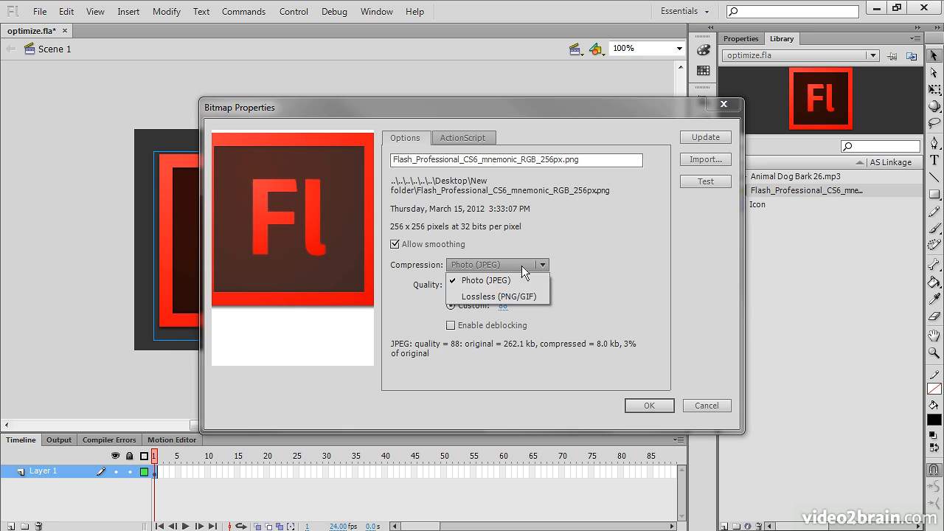
{"action": "left_click", "coordinate": [487, 297]}
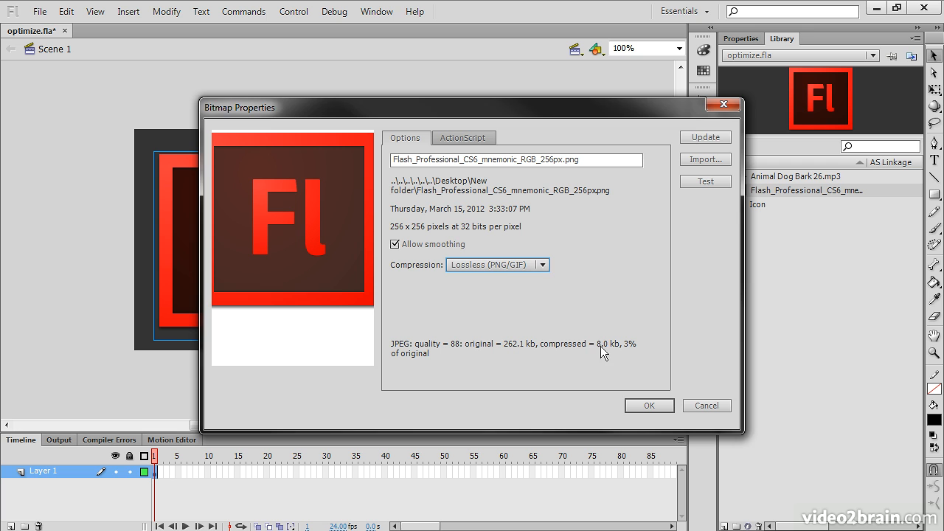
{"action": "left_click", "coordinate": [543, 264]}
{"action": "left_click", "coordinate": [511, 280]}
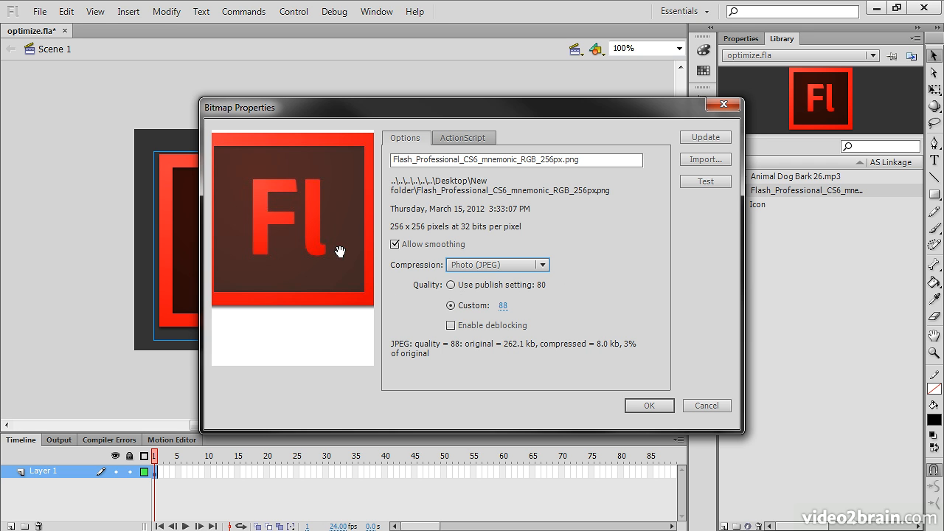
{"action": "left_click", "coordinate": [453, 325]}
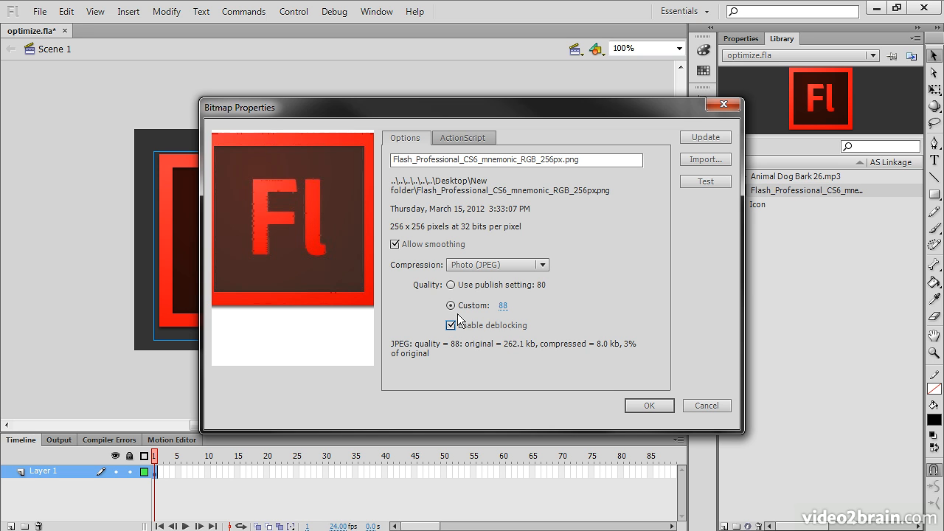
{"action": "left_click_drag", "start_coordinate": [506, 304], "coordinate": [536, 310]}
Set the bitmap's compression to Lossless (PNG/GIF), test it and apply the bitmap properties.
{"action": "left_click", "coordinate": [498, 264]}
{"action": "left_click", "coordinate": [494, 294]}
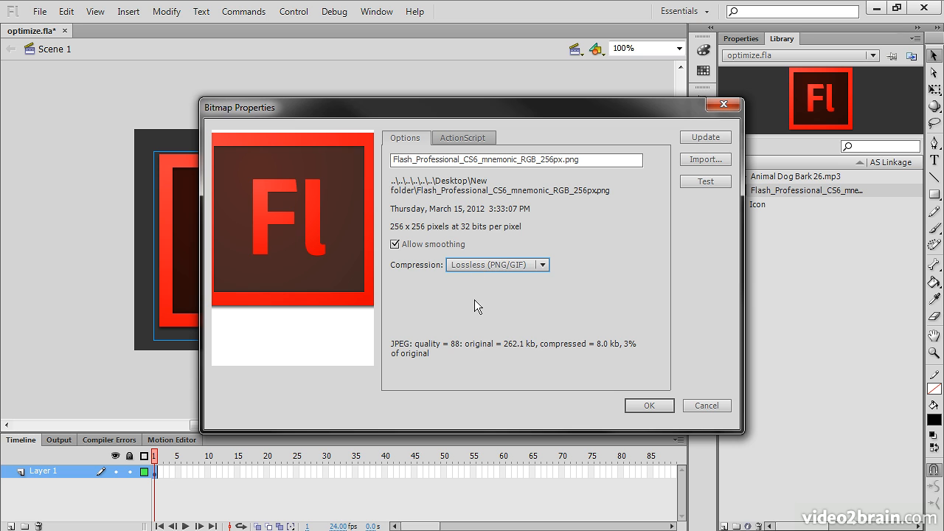
{"action": "left_click", "coordinate": [704, 182]}
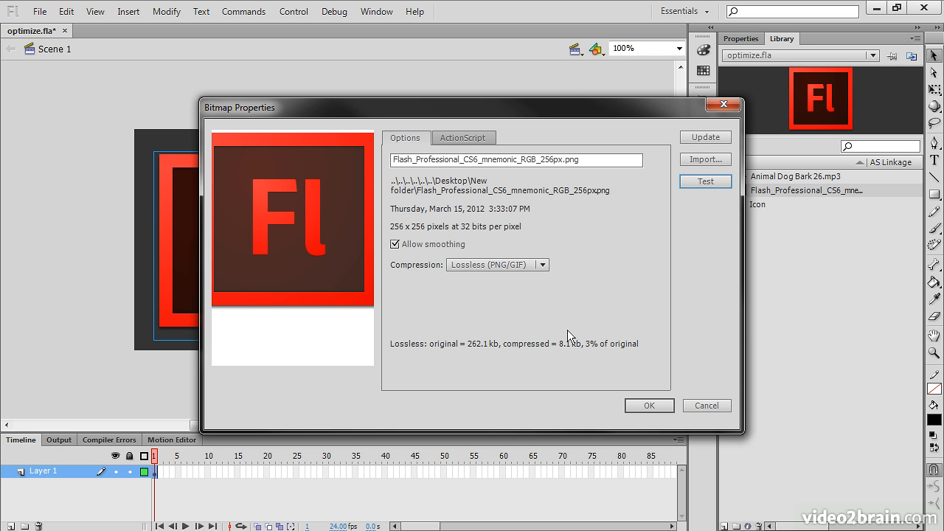
{"action": "left_click", "coordinate": [655, 405]}
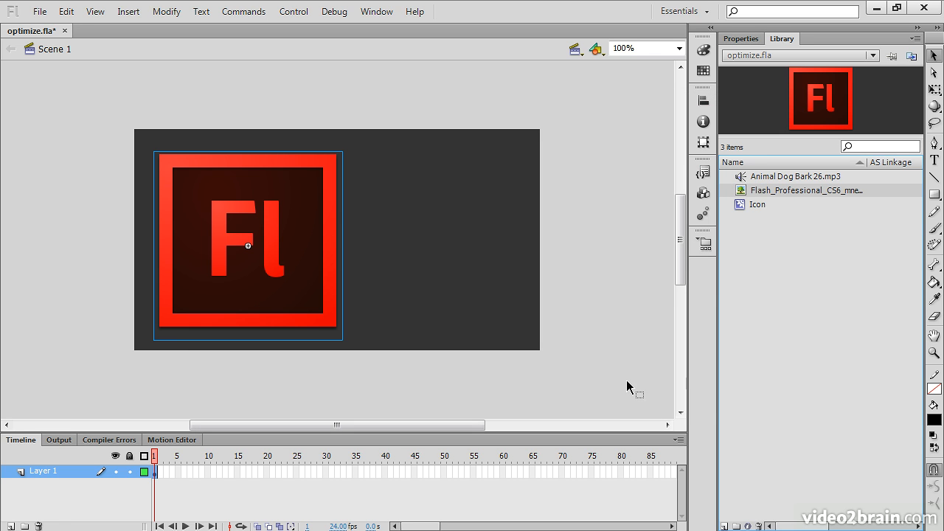
Open the properties of the Animal Dog Bark 26.mp3 sound in the library.
{"action": "left_click", "coordinate": [767, 177]}
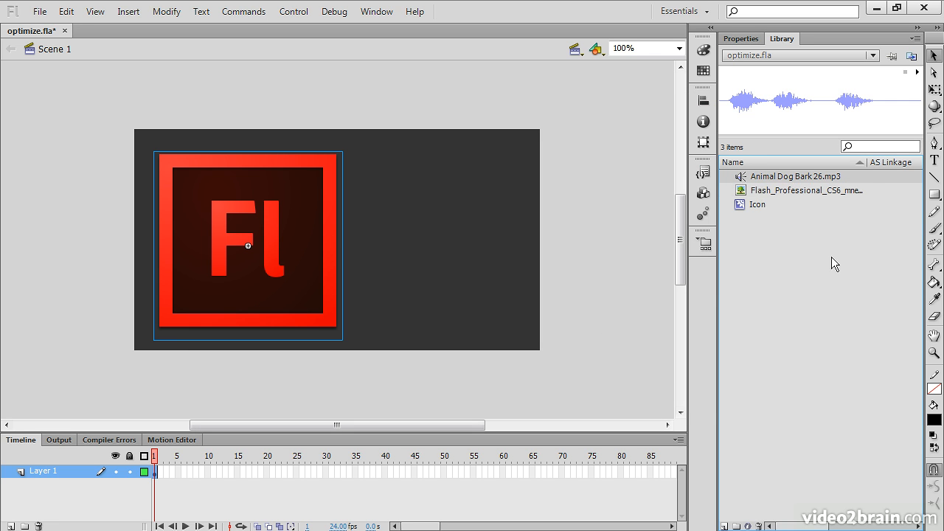
{"action": "right_click", "coordinate": [763, 177]}
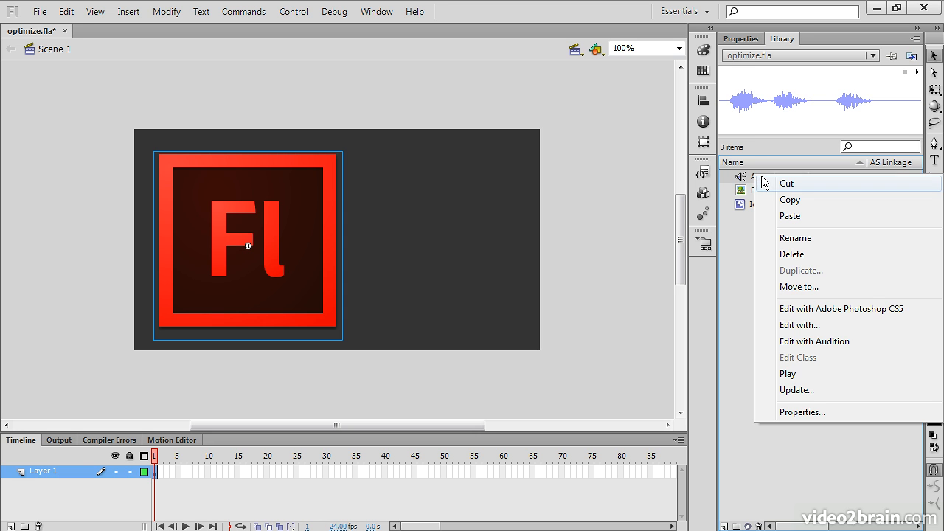
{"action": "left_click", "coordinate": [805, 415]}
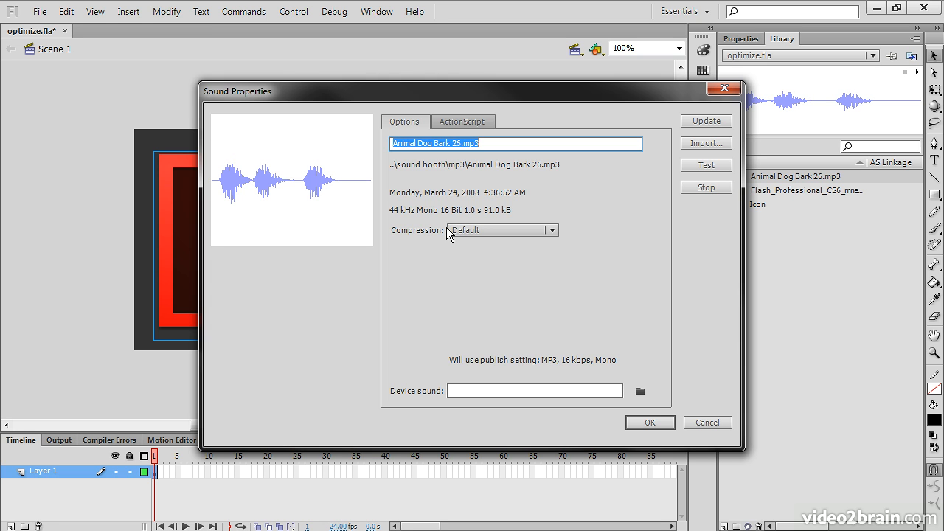
Set the dog bark sound's compression to MP3 with a bit rate of 128 kbps.
{"action": "left_click", "coordinate": [551, 230]}
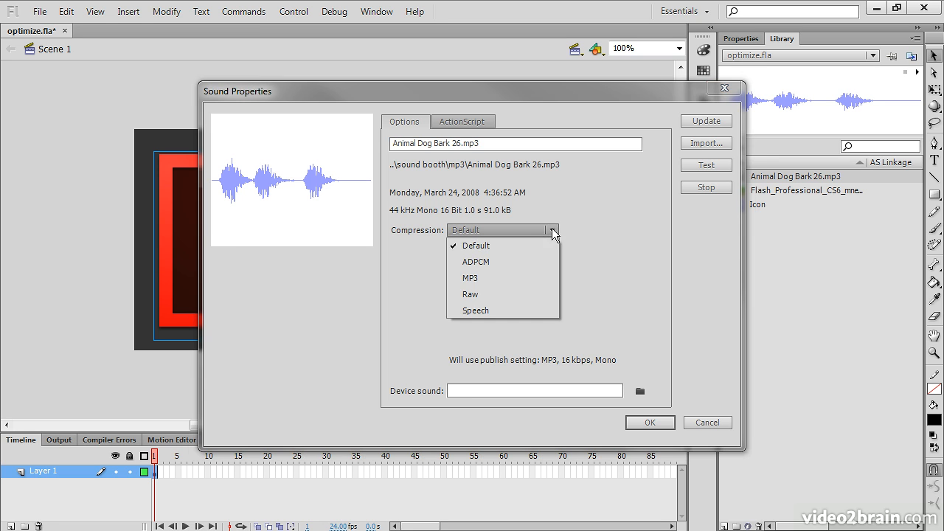
{"action": "left_click", "coordinate": [476, 278]}
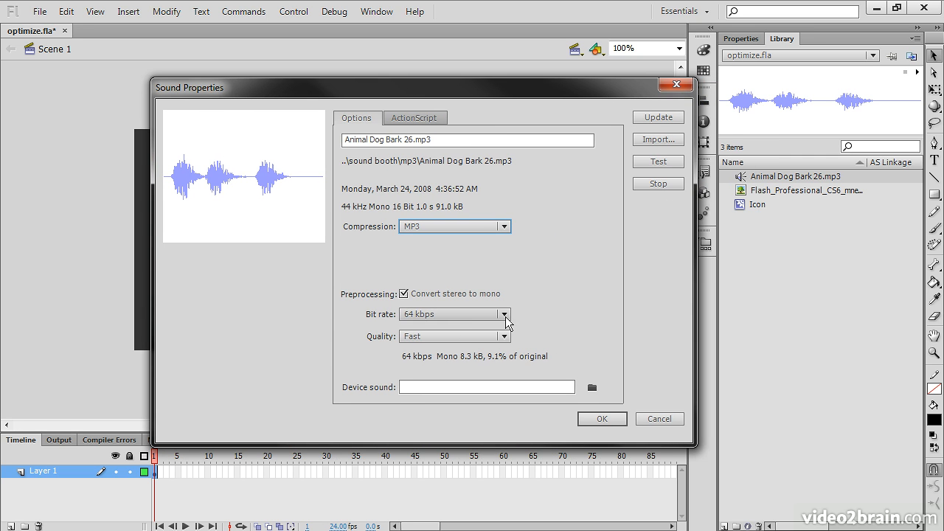
{"action": "left_click", "coordinate": [506, 317]}
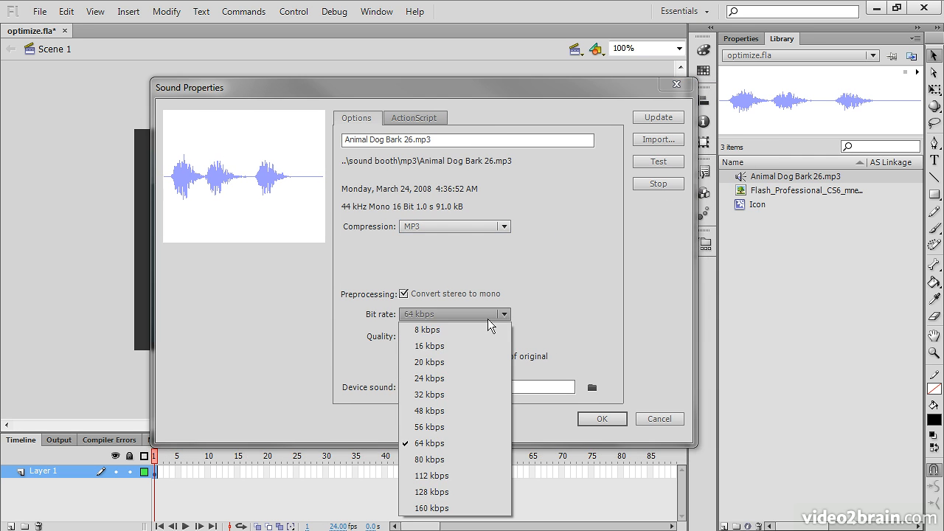
{"action": "left_click", "coordinate": [430, 491]}
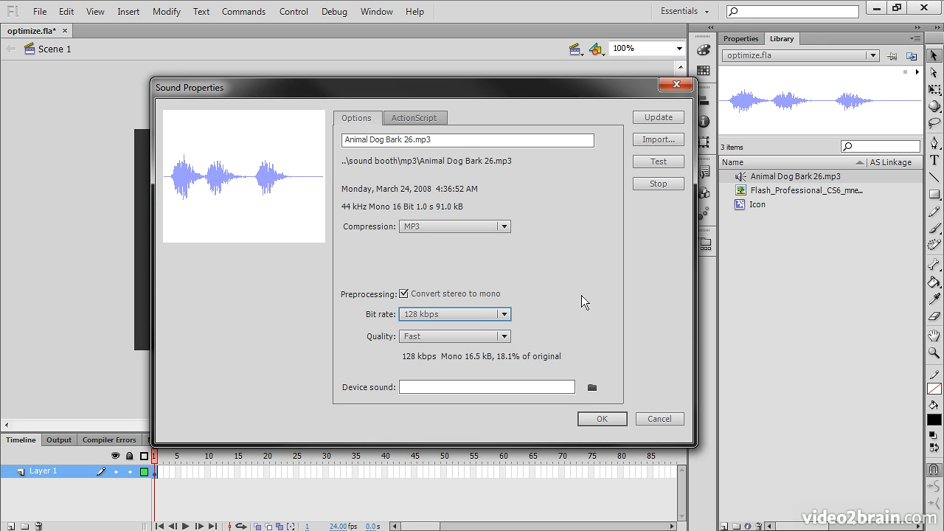
Try Medium quality for the MP3 compression, settle on Best and apply the sound properties.
{"action": "left_click", "coordinate": [505, 337]}
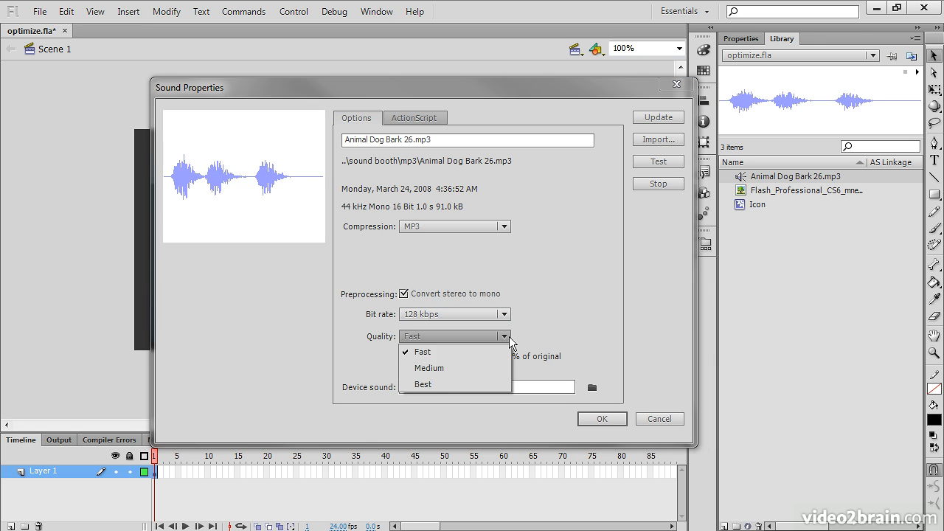
{"action": "left_click", "coordinate": [445, 367]}
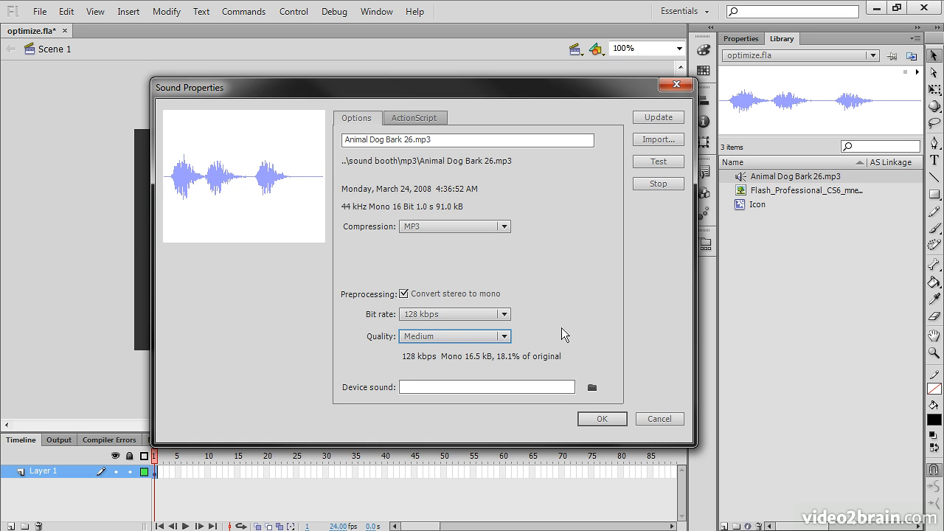
{"action": "left_click", "coordinate": [502, 336]}
{"action": "left_click", "coordinate": [455, 379]}
{"action": "left_click", "coordinate": [601, 418]}
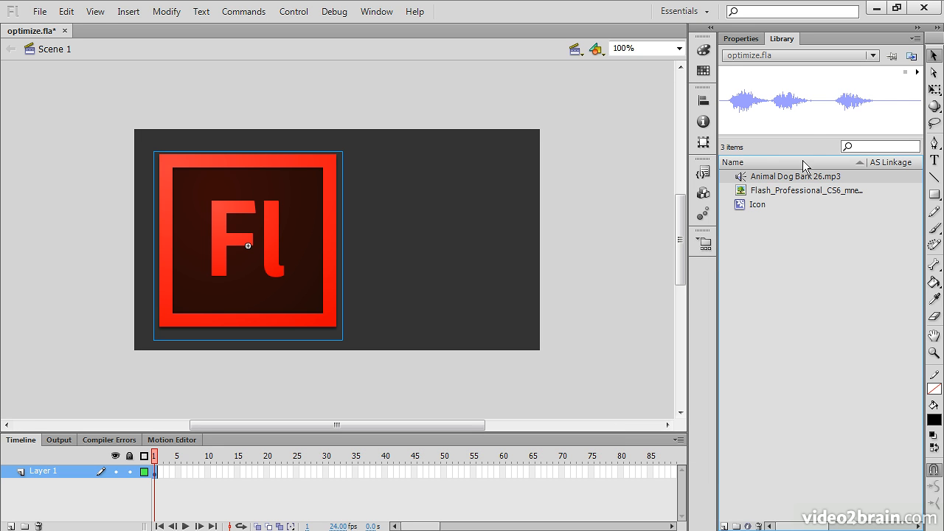
Deselect the icon on the stage, open the document's publish settings and collapse the advanced options.
{"action": "left_click", "coordinate": [605, 88]}
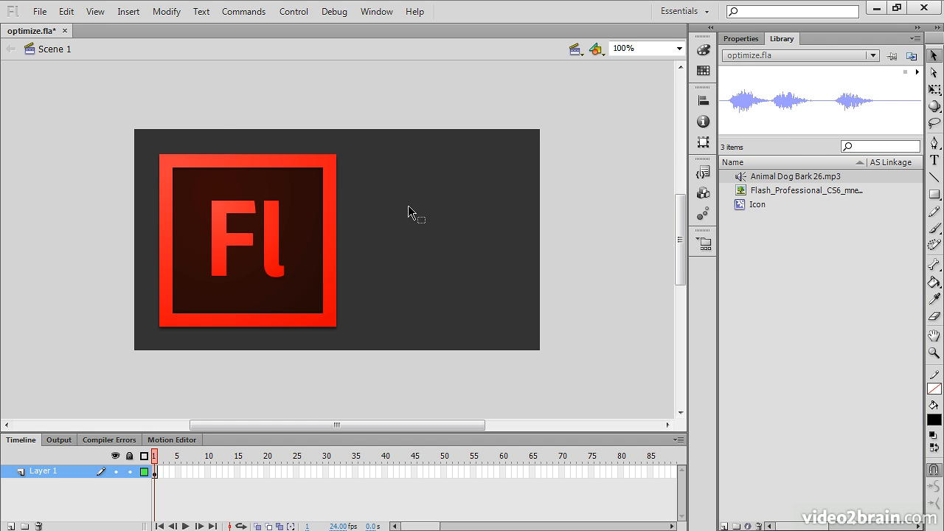
{"action": "left_click", "coordinate": [740, 39]}
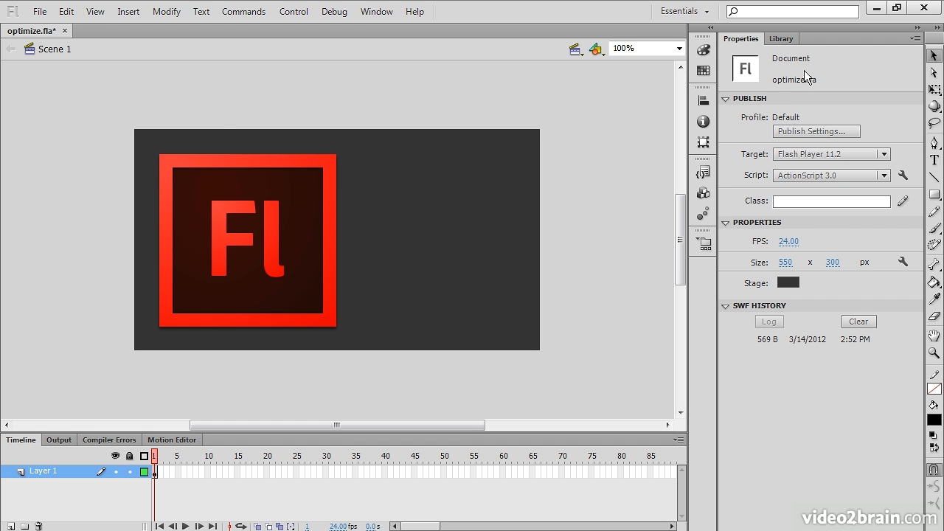
{"action": "left_click", "coordinate": [817, 130]}
{"action": "left_click", "coordinate": [462, 230]}
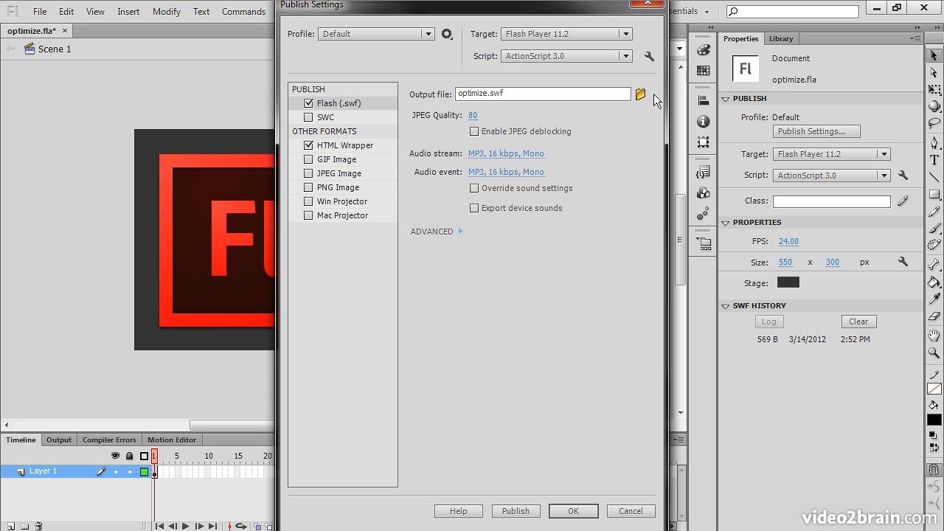
Try overriding the sound settings and a global JPEG quality of 63, and discard the publish setting changes.
{"action": "left_click", "coordinate": [476, 189]}
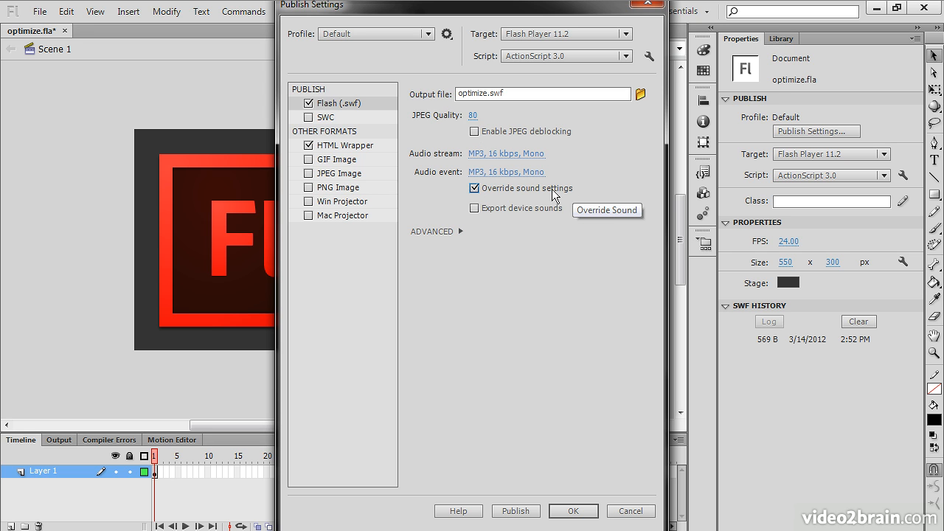
{"action": "left_click", "coordinate": [474, 188]}
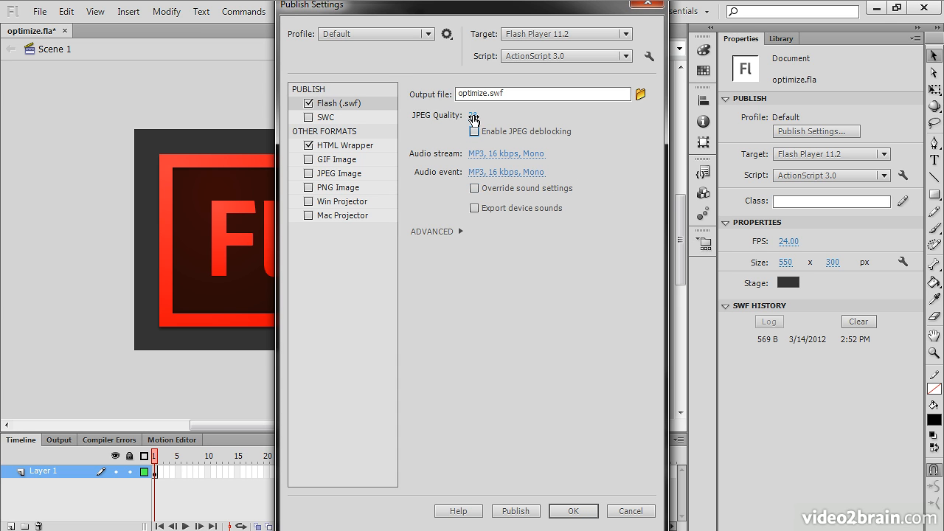
{"action": "mouse_move", "coordinate": [474, 118]}
{"action": "left_mouse_down"}
{"action": "mouse_move", "coordinate": [498, 116]}
{"action": "mouse_move", "coordinate": [471, 117]}
{"action": "left_mouse_up"}
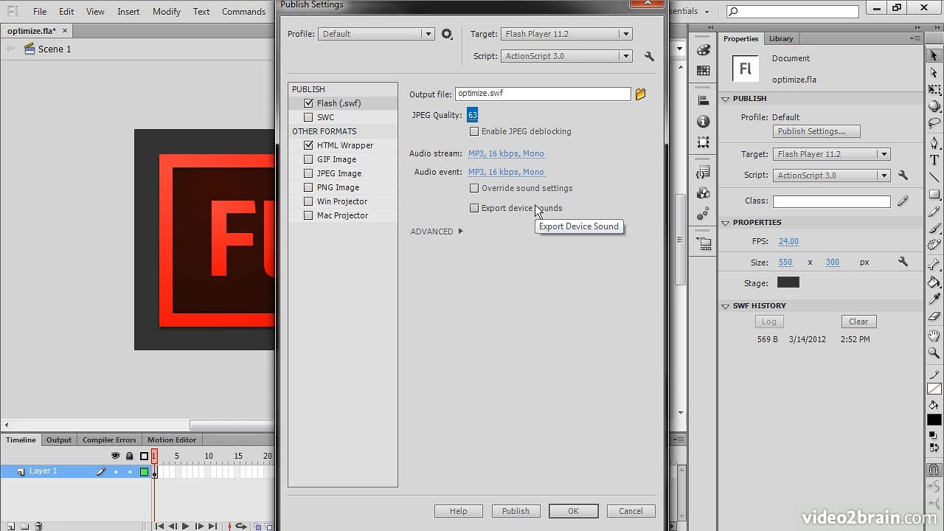
{"action": "left_click", "coordinate": [630, 511]}
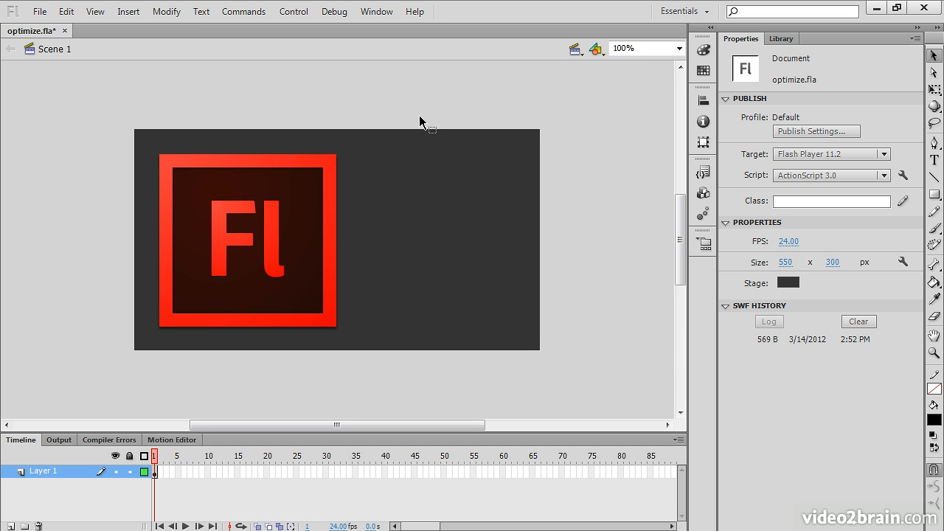
Return to the library and preview the dog bark sound and the Flash Professional CS6 bitmap.
{"action": "left_click", "coordinate": [781, 38]}
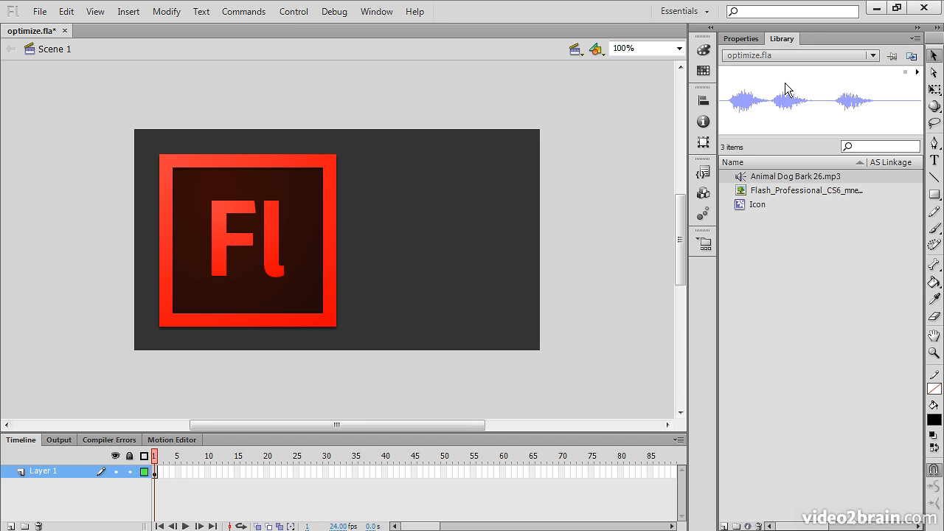
{"action": "left_click", "coordinate": [784, 190]}
{"action": "left_click", "coordinate": [787, 179]}
{"action": "left_click", "coordinate": [788, 192]}
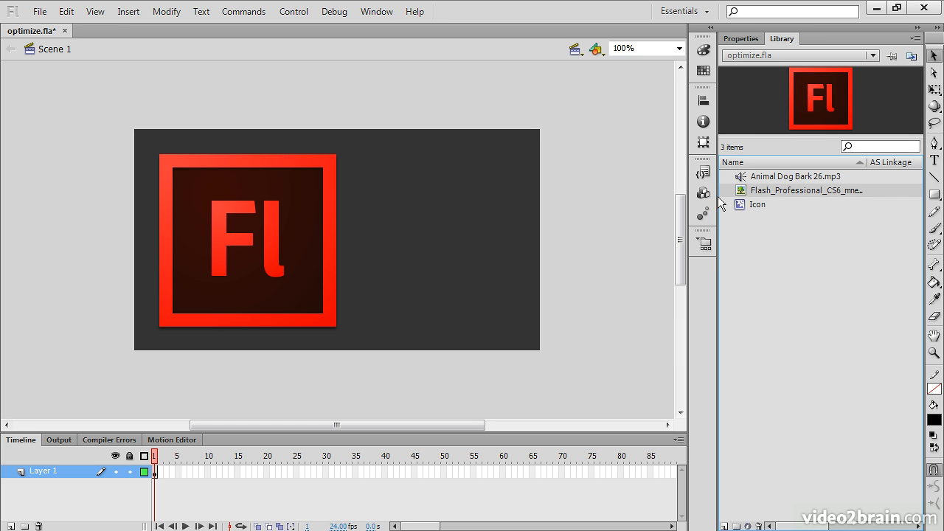